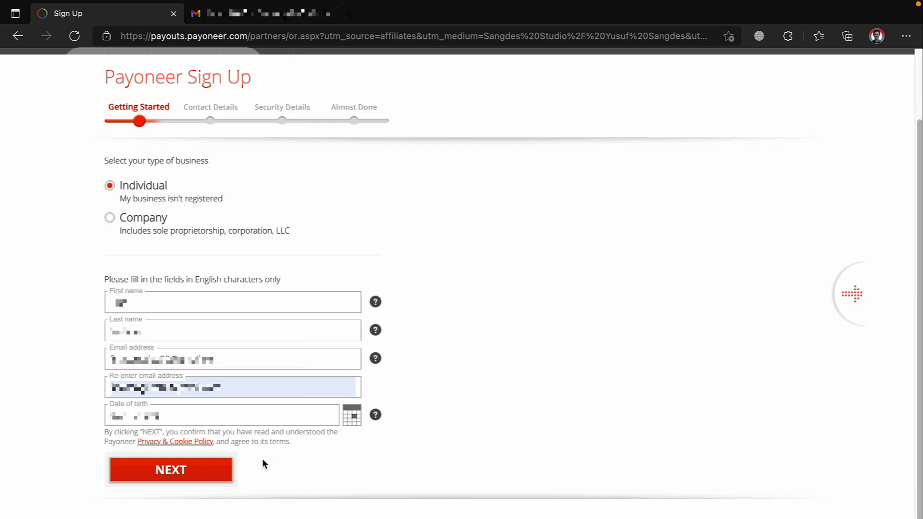
# Verify the mobile number with the texted code and submit the Indonesian contact details.
pyautogui.click(185, 470)
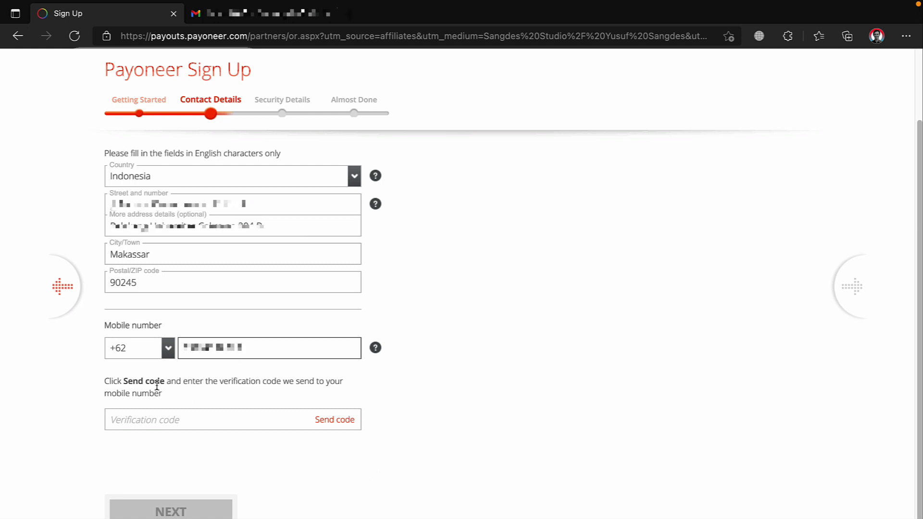
pyautogui.click(343, 424)
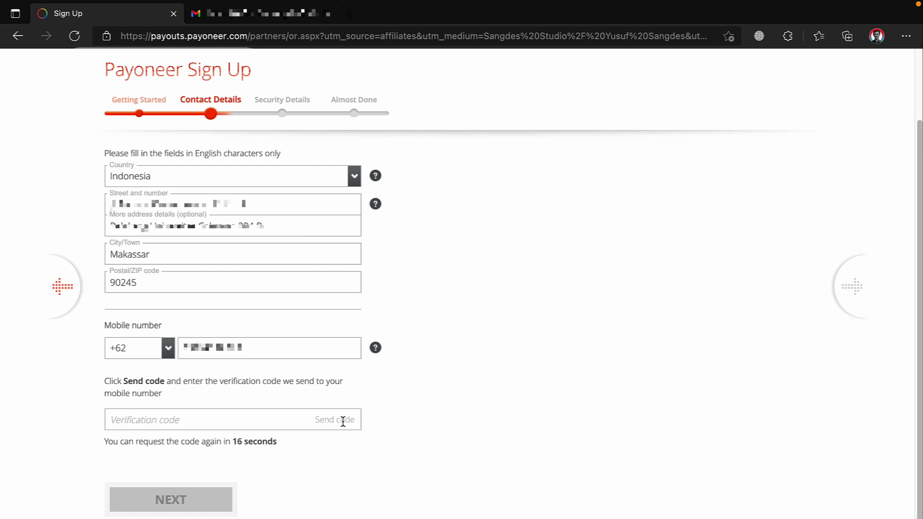
pyautogui.click(343, 422)
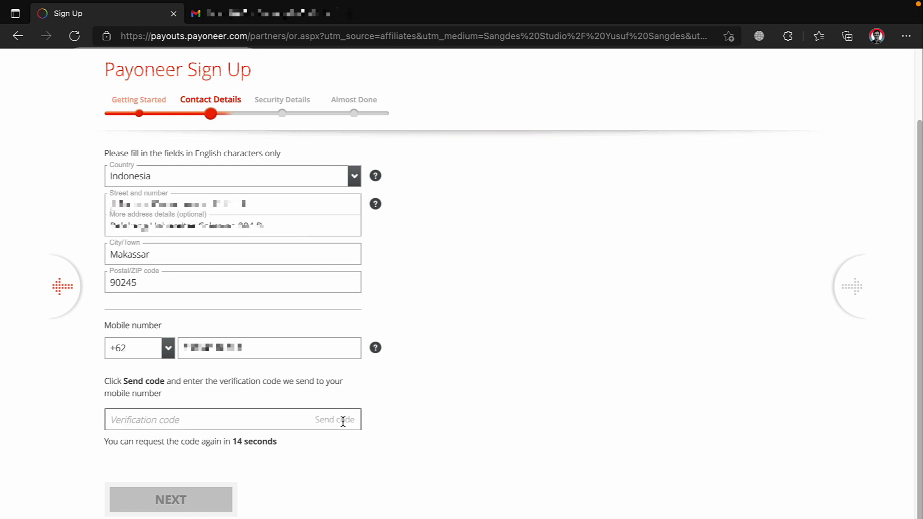
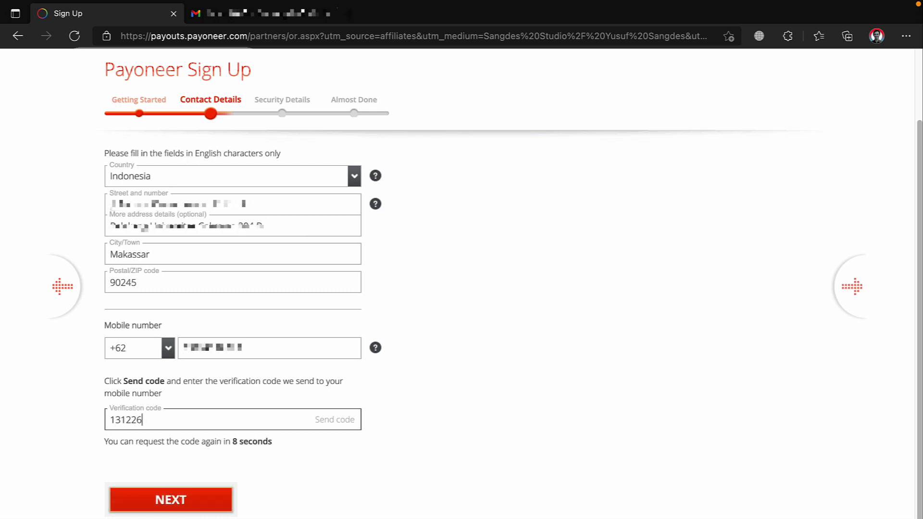
pyautogui.click(200, 503)
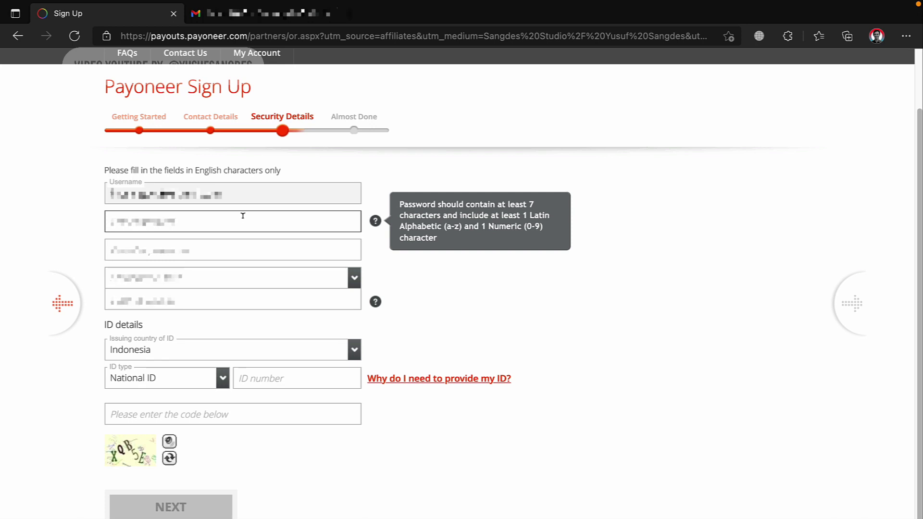
# Enter the account password twice, pick a security question and type its answer.
pyautogui.click(269, 298)
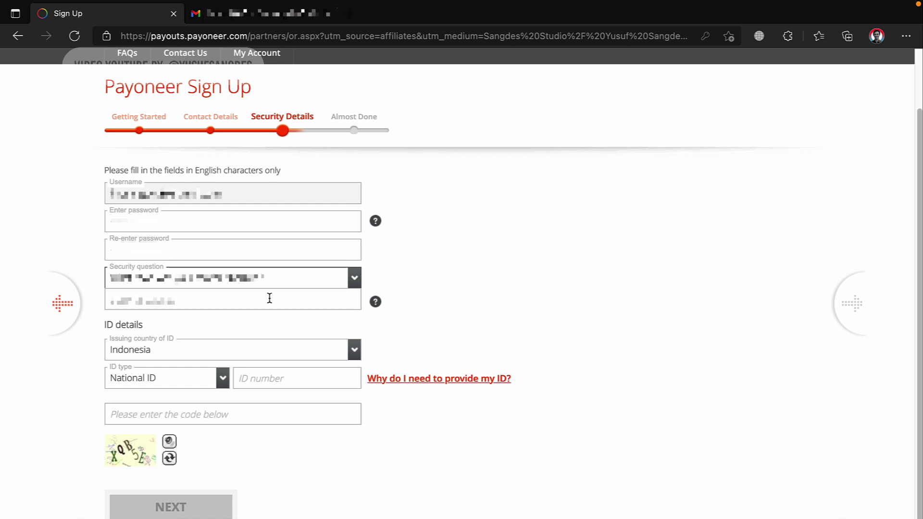
pyautogui.click(270, 298)
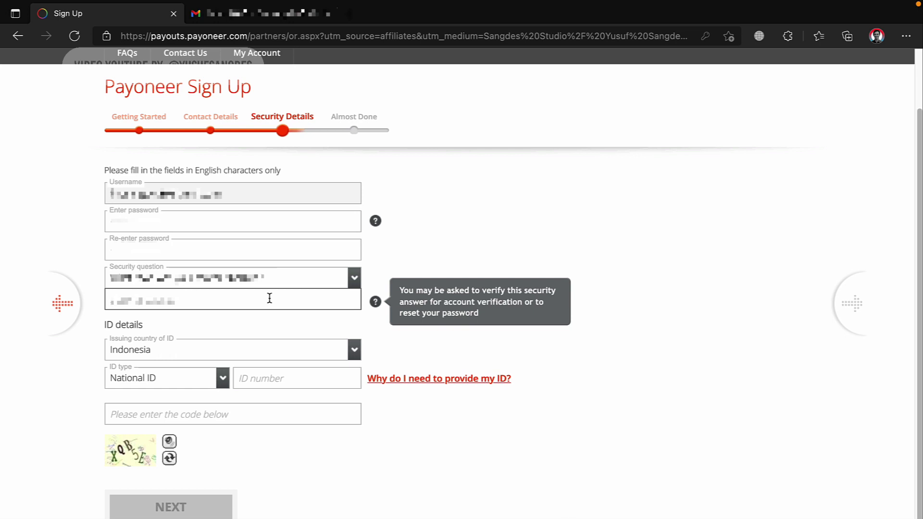
pyautogui.write('****')
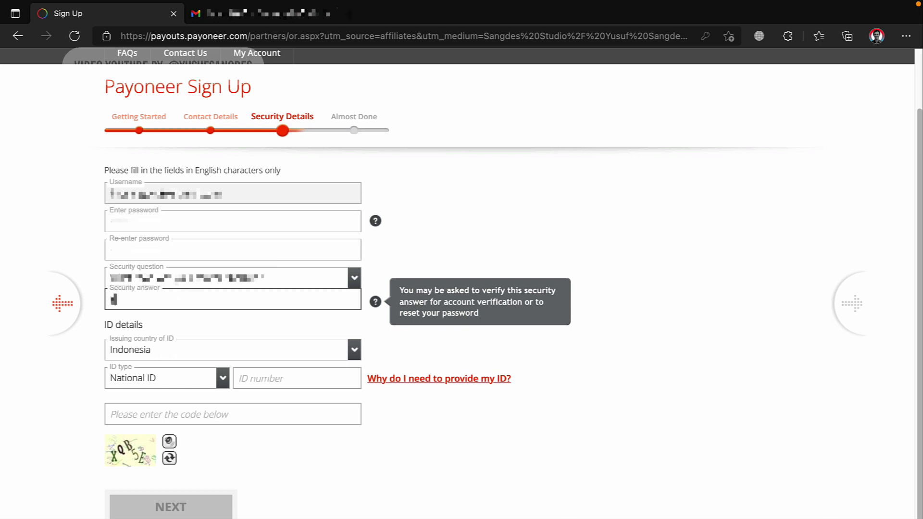
pyautogui.write('****')
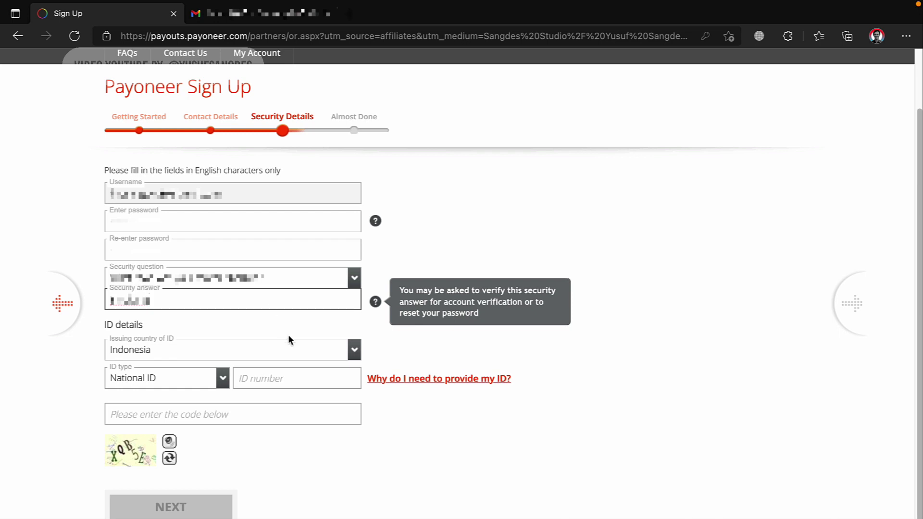
pyautogui.click(414, 334)
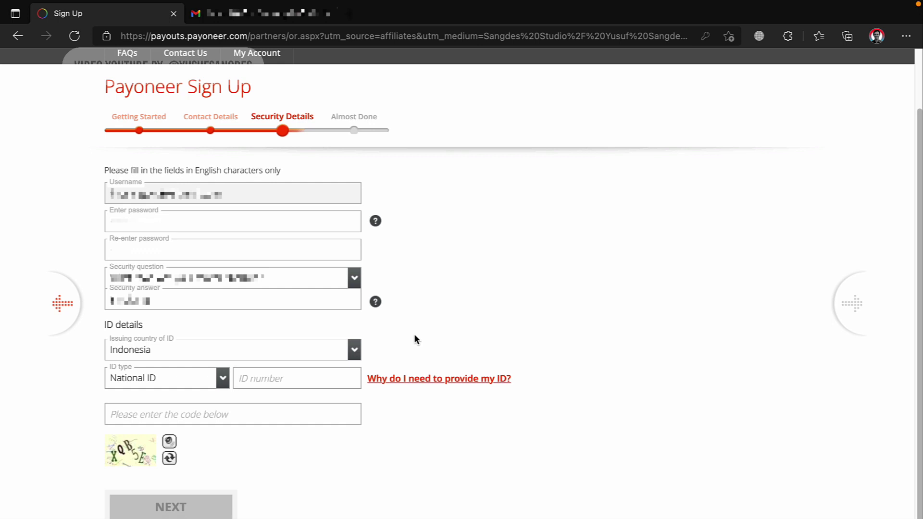
# Set the ID to an Indonesian National ID, enter its number, and type captcha XQB5E.
pyautogui.click(354, 355)
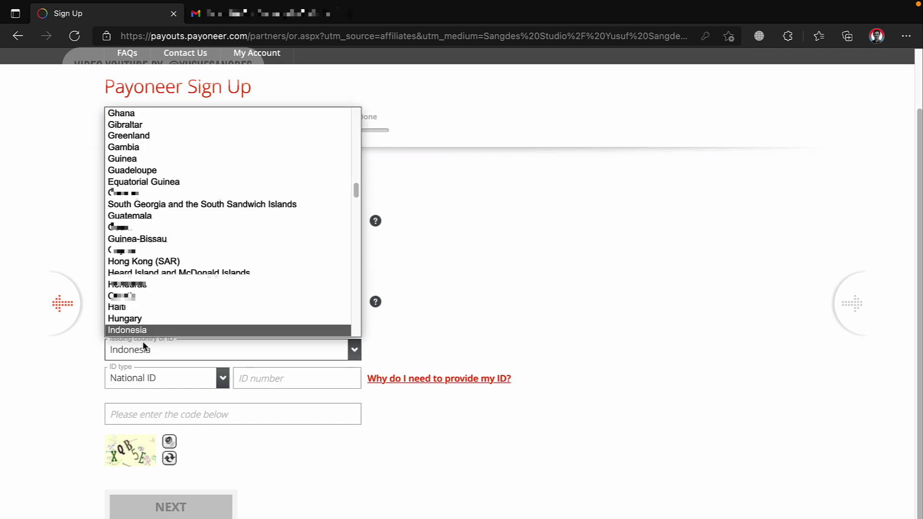
pyautogui.scroll(-2, 143, 332)
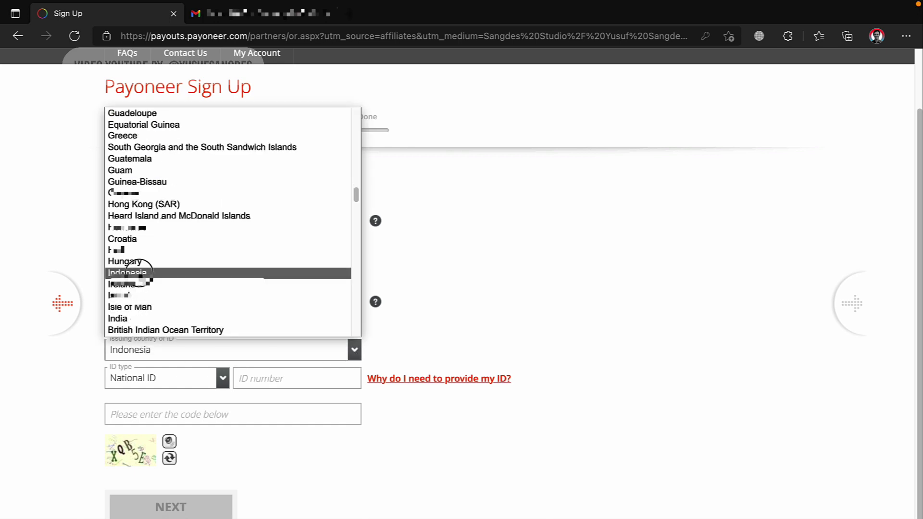
pyautogui.click(144, 272)
pyautogui.click(222, 378)
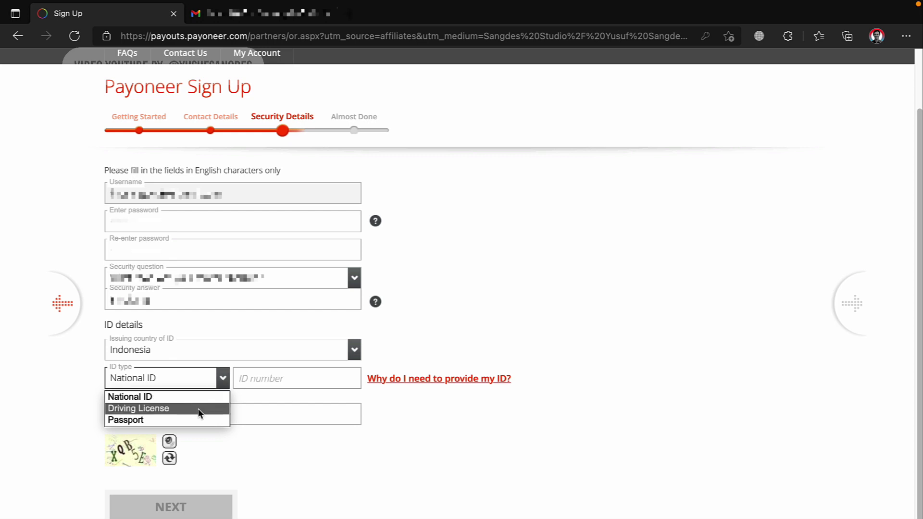
pyautogui.click(283, 443)
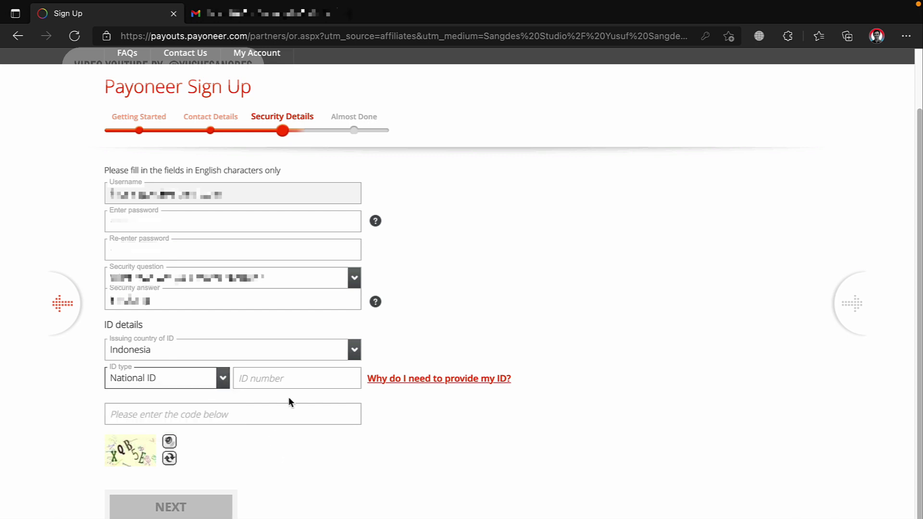
pyautogui.click(287, 380)
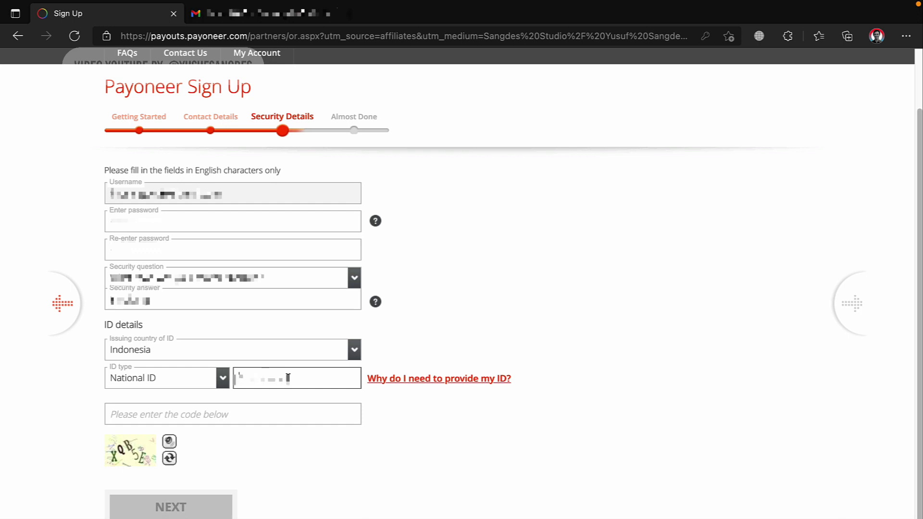
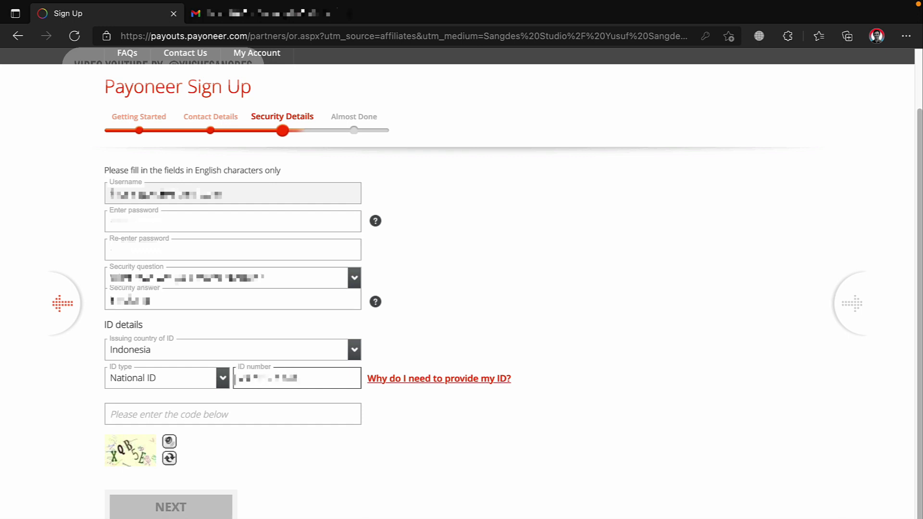
pyautogui.click(252, 413)
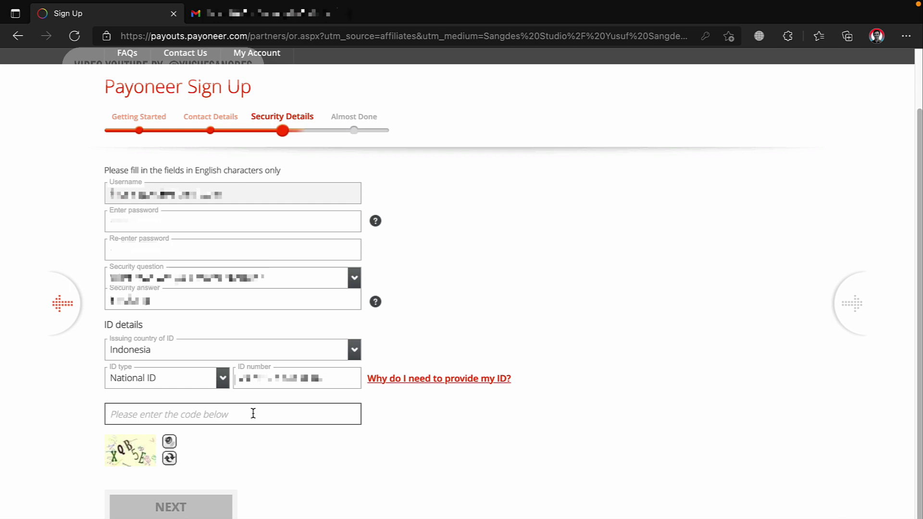
pyautogui.write('XQB5E')
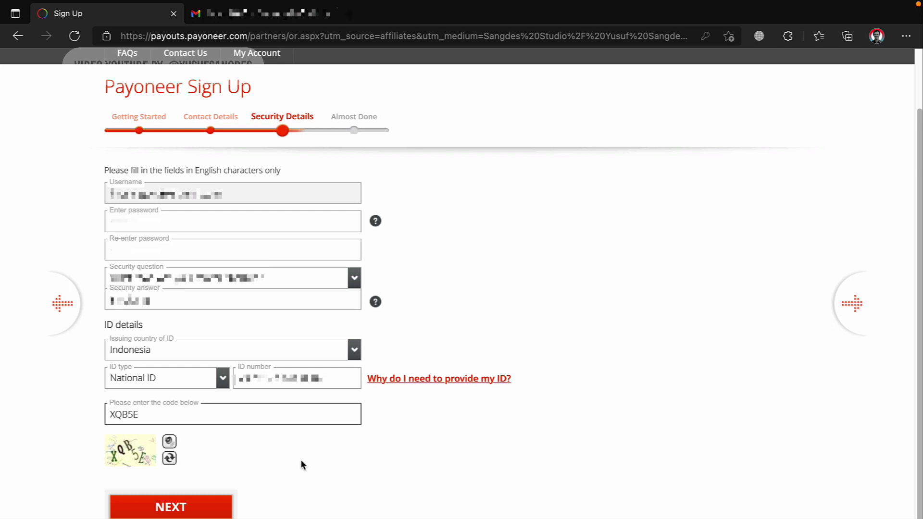
# Add a personal IDR bank account with an Indonesian-citizen holder on the Almost Done step.
pyautogui.click(188, 514)
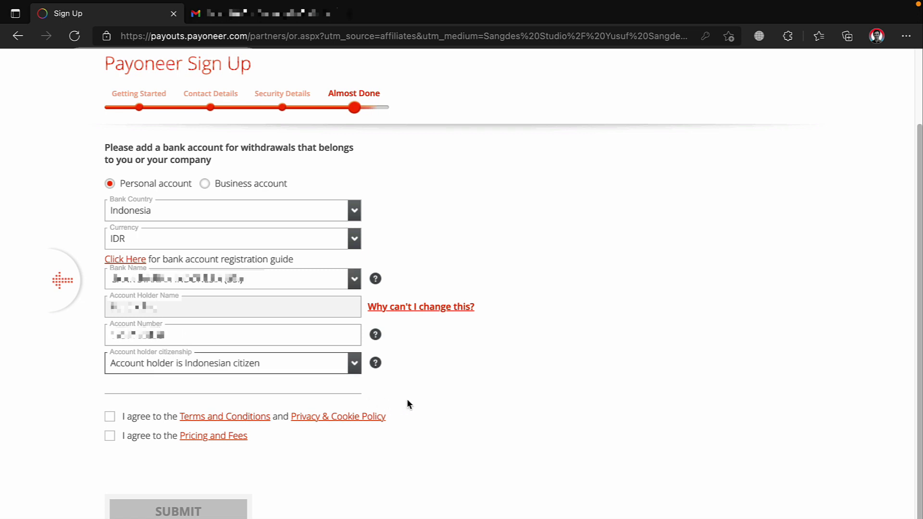
pyautogui.click(434, 400)
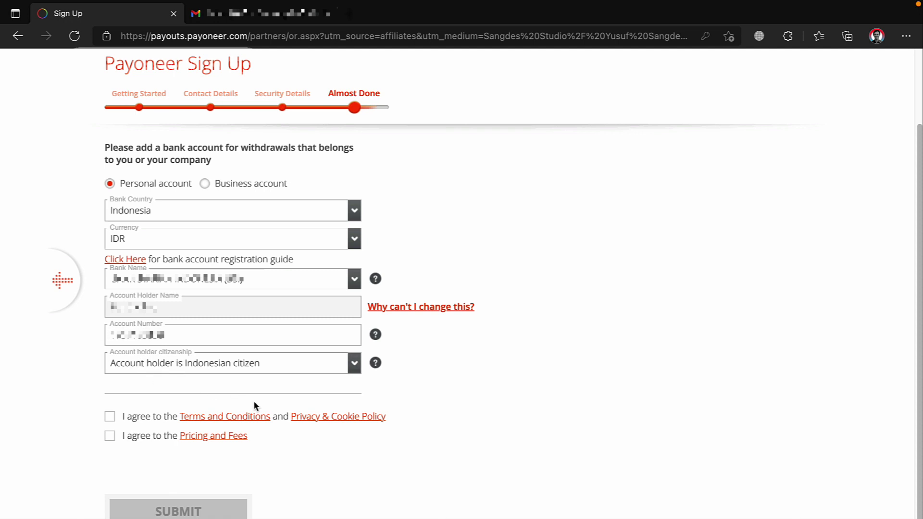
# Agree to the Terms and Conditions and Pricing and Fees, then submit the application.
pyautogui.click(110, 417)
pyautogui.click(110, 436)
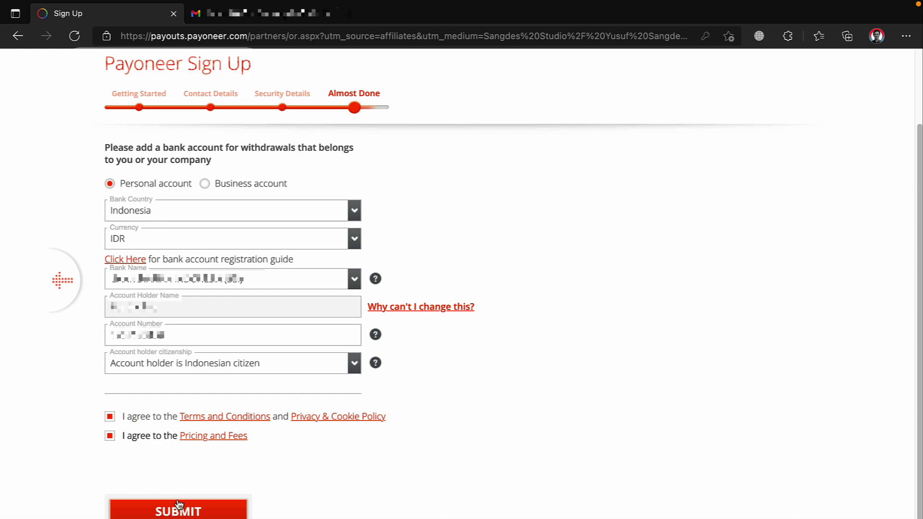
pyautogui.click(177, 506)
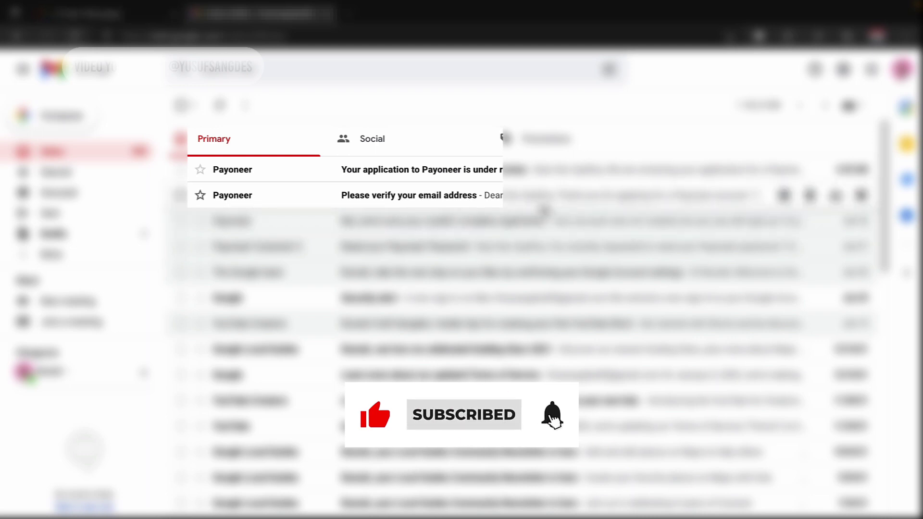
# Verify the email via Payoneer's 'Please verify your email address' message, then open the 'under review' email.
pyautogui.click(483, 198)
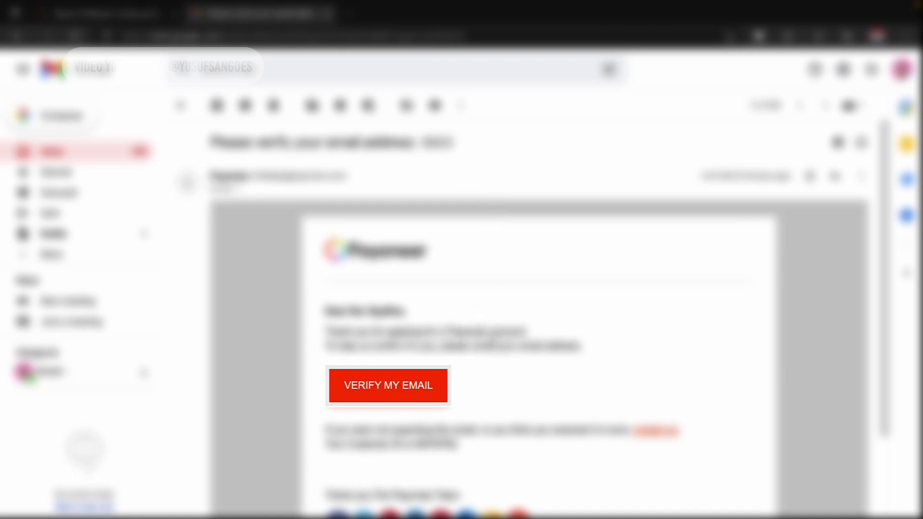
pyautogui.click(414, 394)
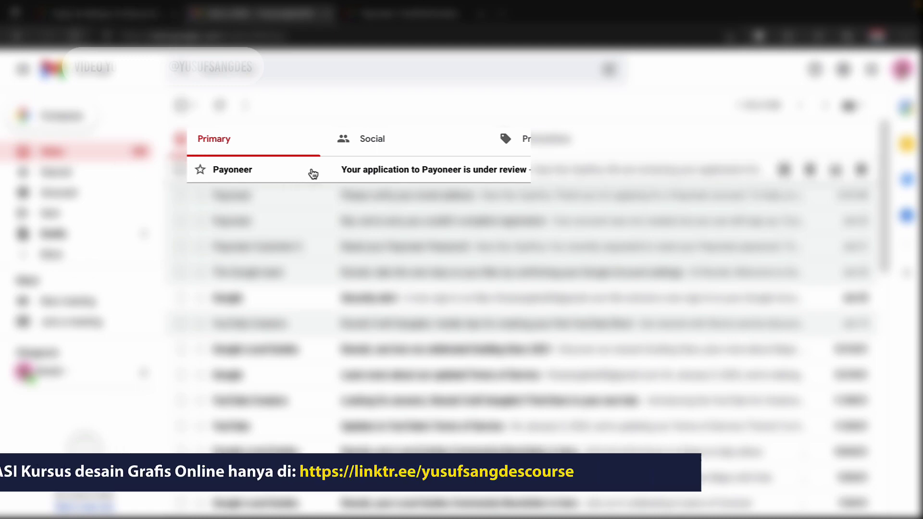
pyautogui.click(375, 175)
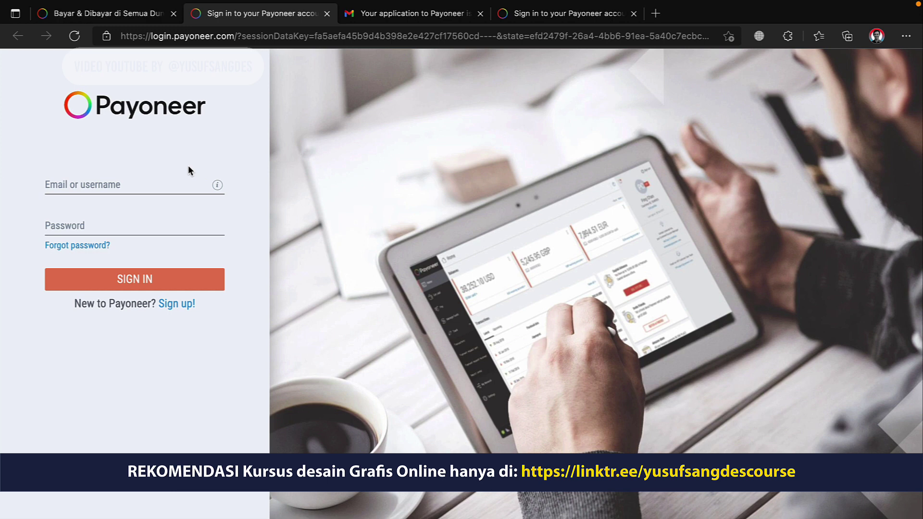
# Sign in to Payoneer with the account's email and password.
pyautogui.write('•••••')
pyautogui.write('••••••')
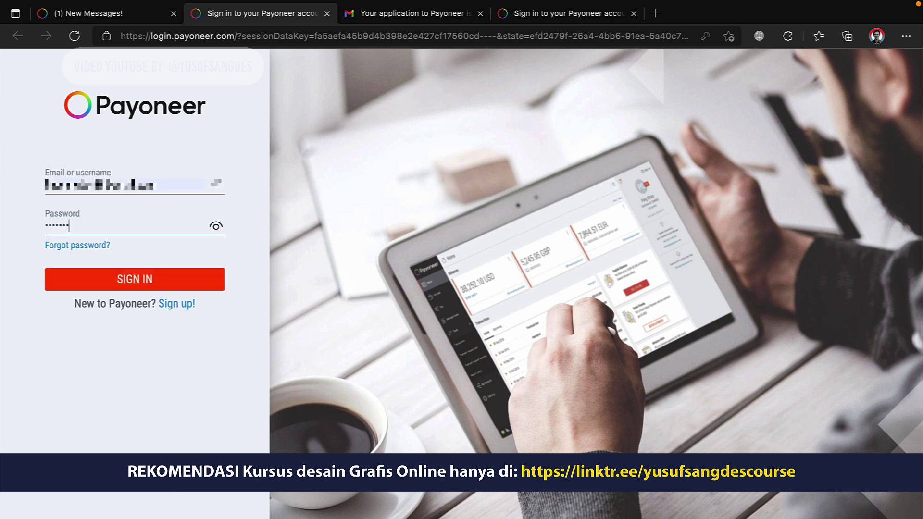
pyautogui.write('•••')
pyautogui.click(165, 281)
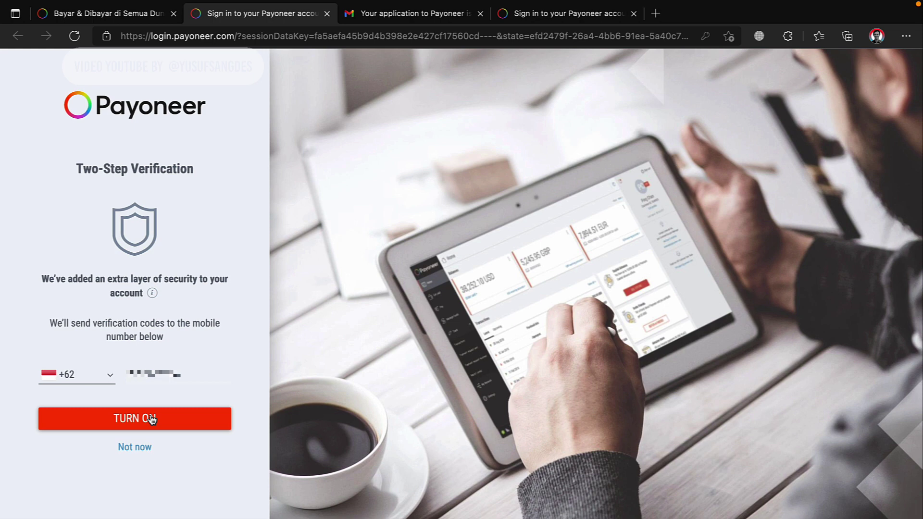
# Enable two-step verification with the SMS code and copy the recovery code.
pyautogui.click(150, 419)
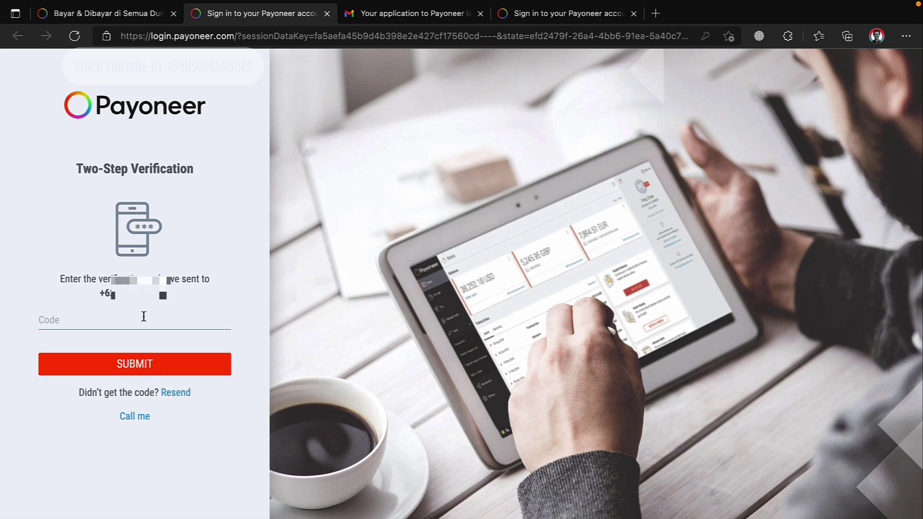
pyautogui.click(146, 367)
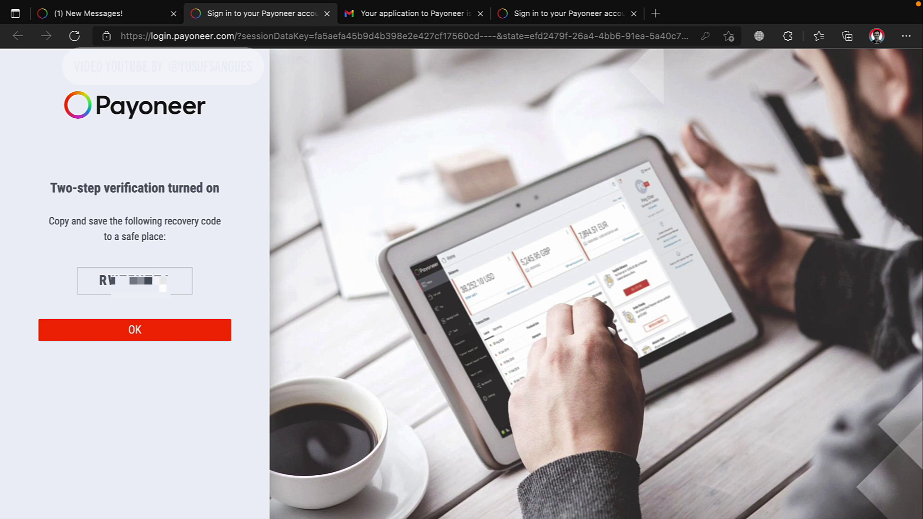
pyautogui.moveTo(176, 277); pyautogui.dragTo(101, 277)
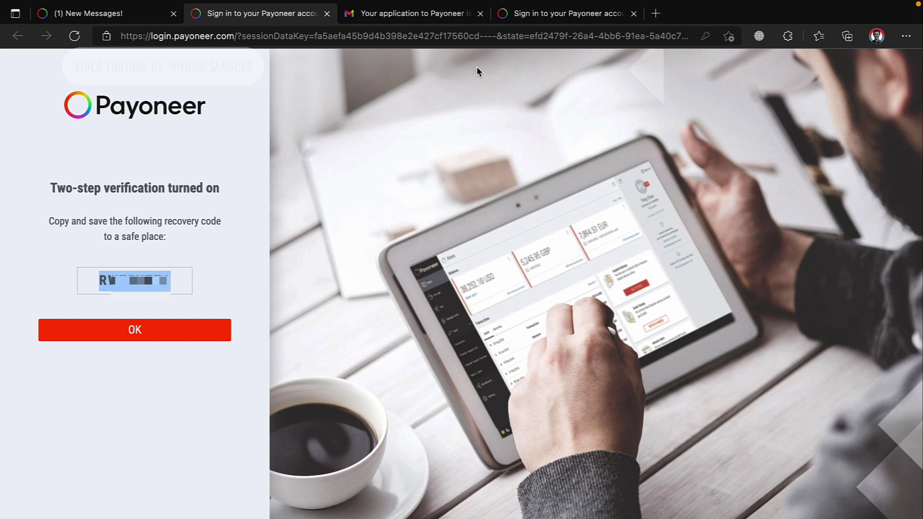
pyautogui.click(160, 333)
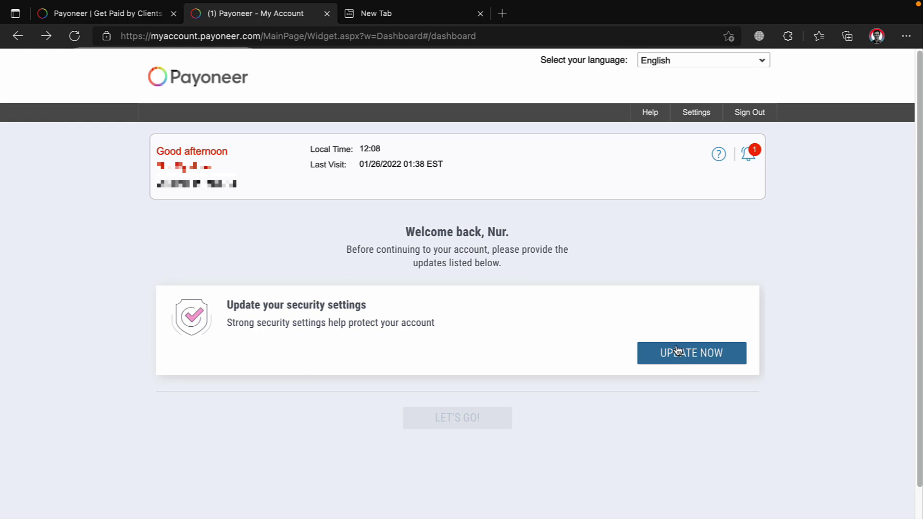
# Choose UPDATE NOW on the 'Update your security settings' card.
pyautogui.click(685, 355)
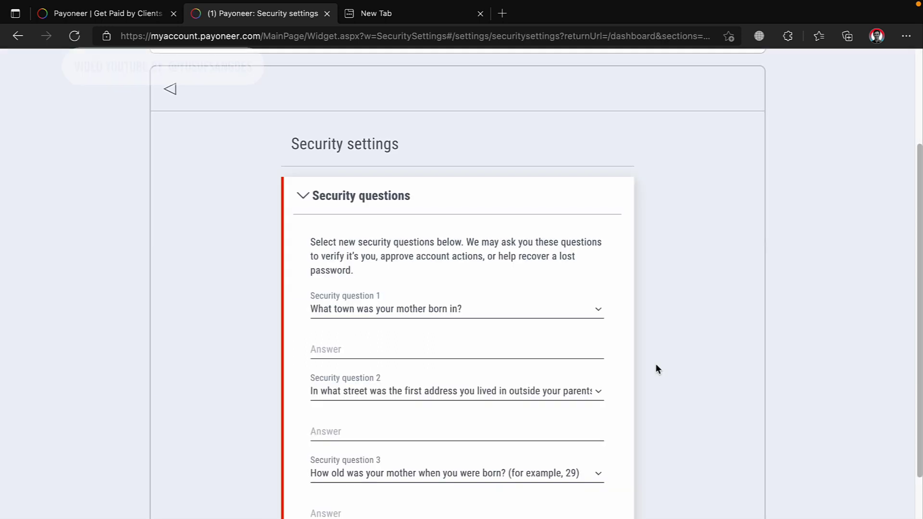
# Set questions to mother's birth town, wedding anniversary (MM\DD) and city of marriage, with answers.
pyautogui.scroll(-1, 659, 367)
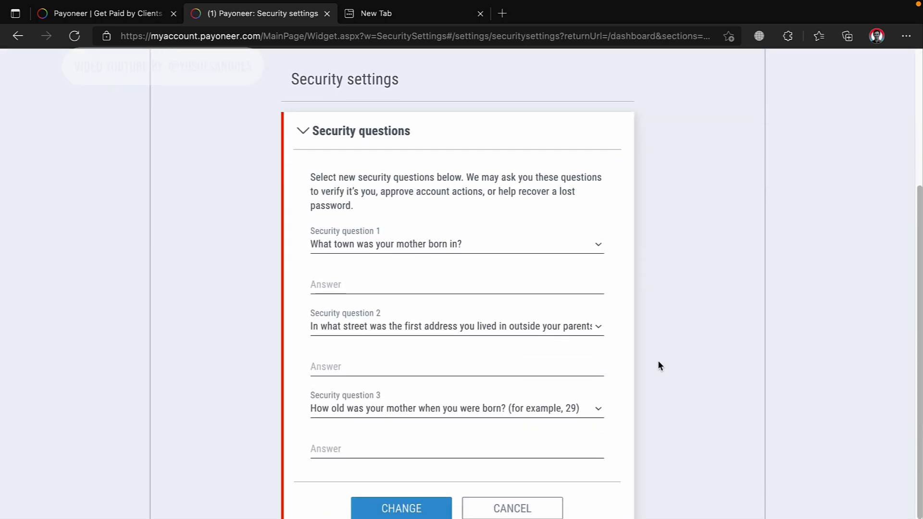
pyautogui.scroll(1, 657, 364)
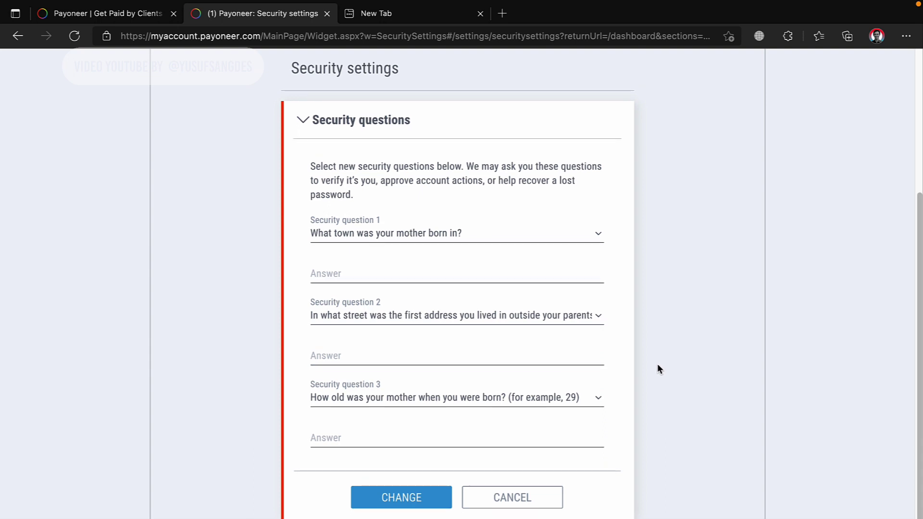
pyautogui.click(600, 235)
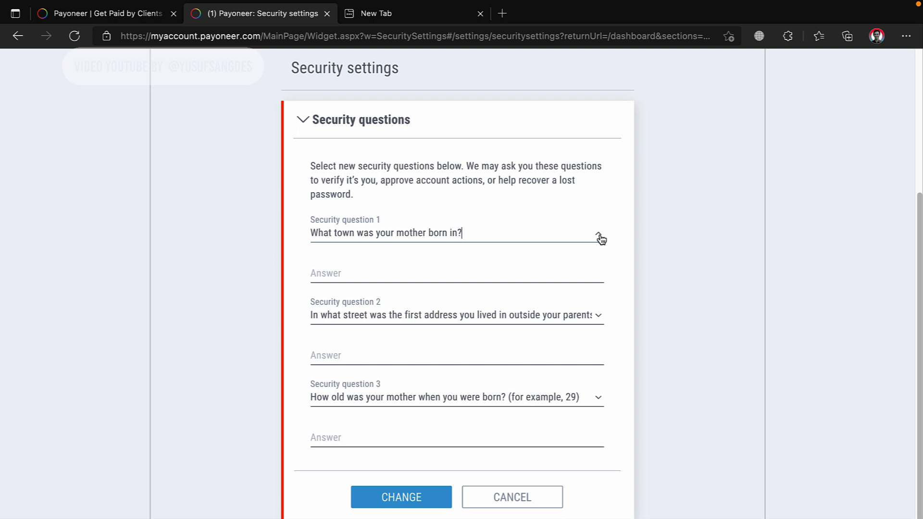
pyautogui.scroll(-2, 601, 239)
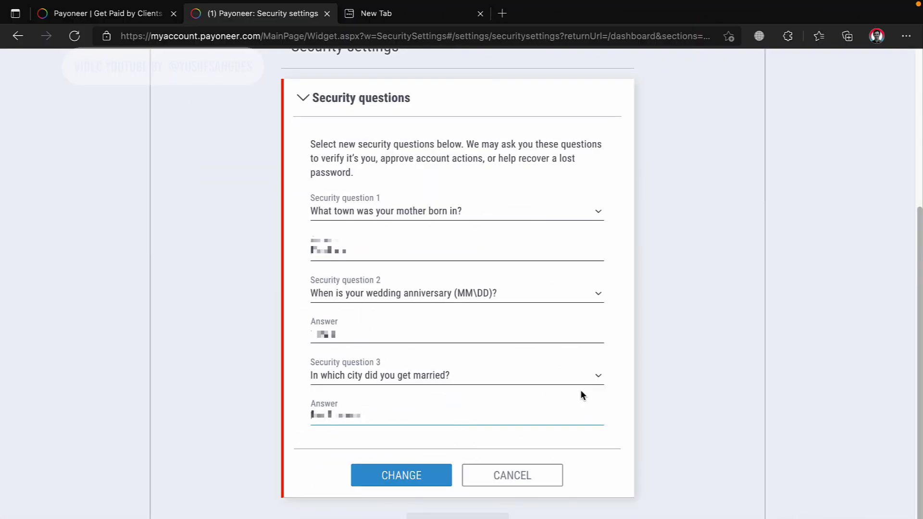
# Save the new security questions and confirm them with the texted verification code.
pyautogui.click(397, 475)
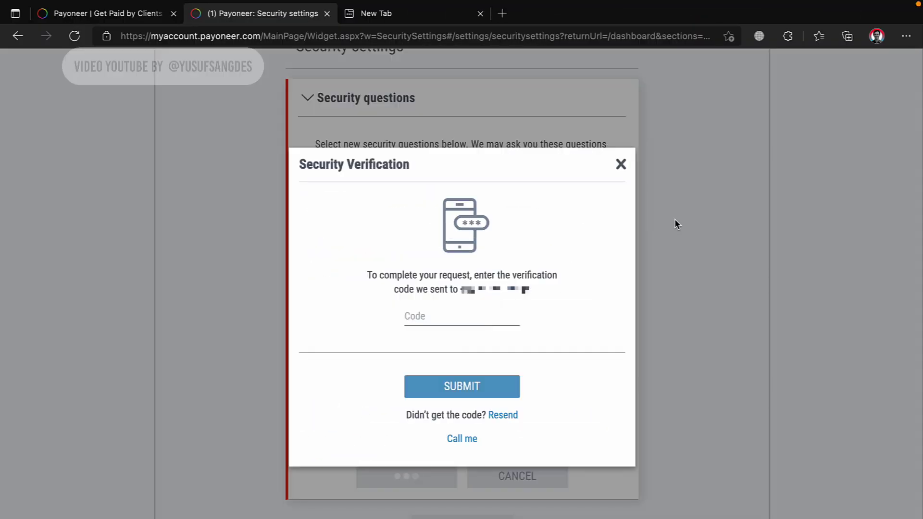
pyautogui.click(494, 385)
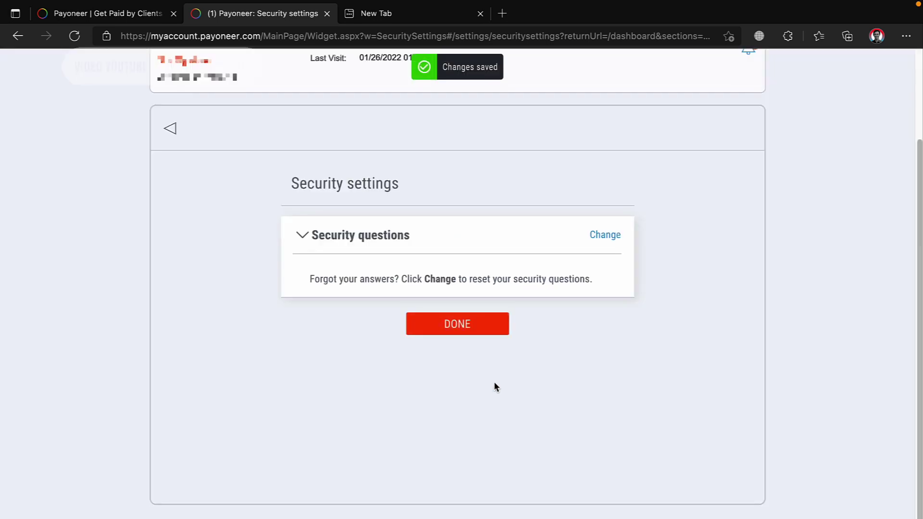
# Close Security settings and enter the account from the 'You're all set up' dashboard.
pyautogui.click(471, 330)
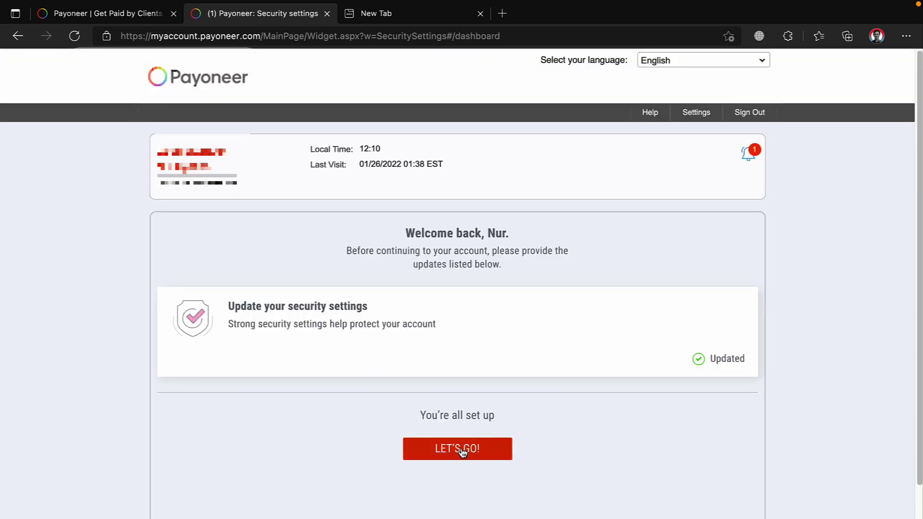
pyautogui.click(462, 452)
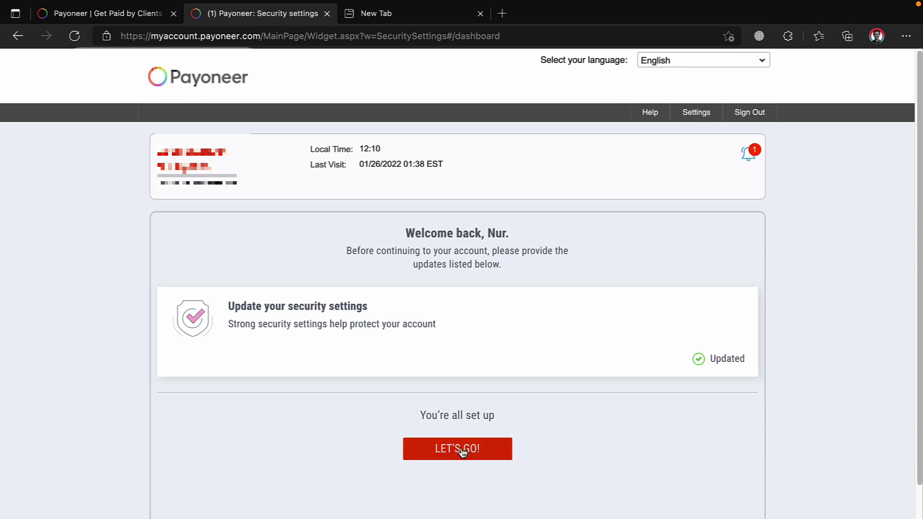